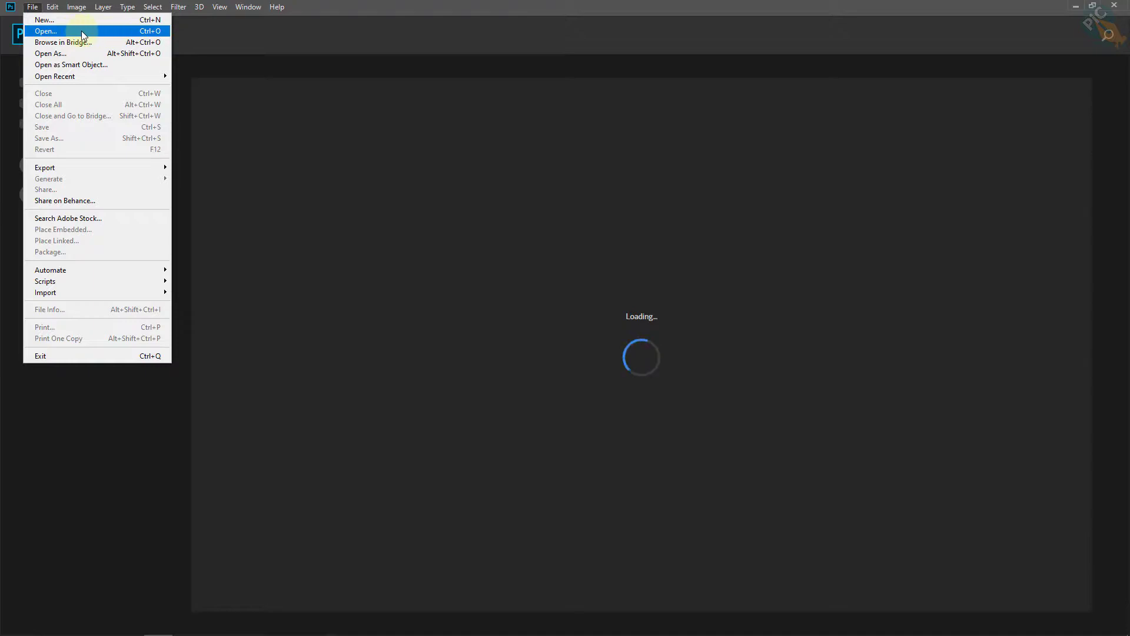
# Step: Open the Sea image from the Bottle Under water Effect folder
pyautogui.click(113, 30)
pyautogui.click(497, 272)
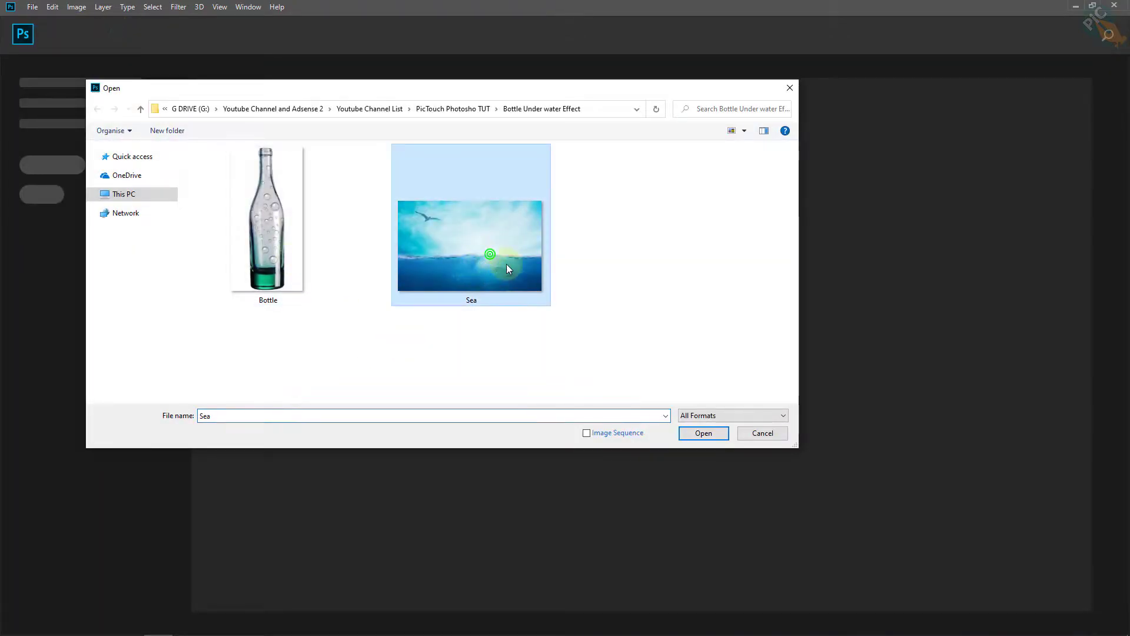
pyautogui.click(704, 433)
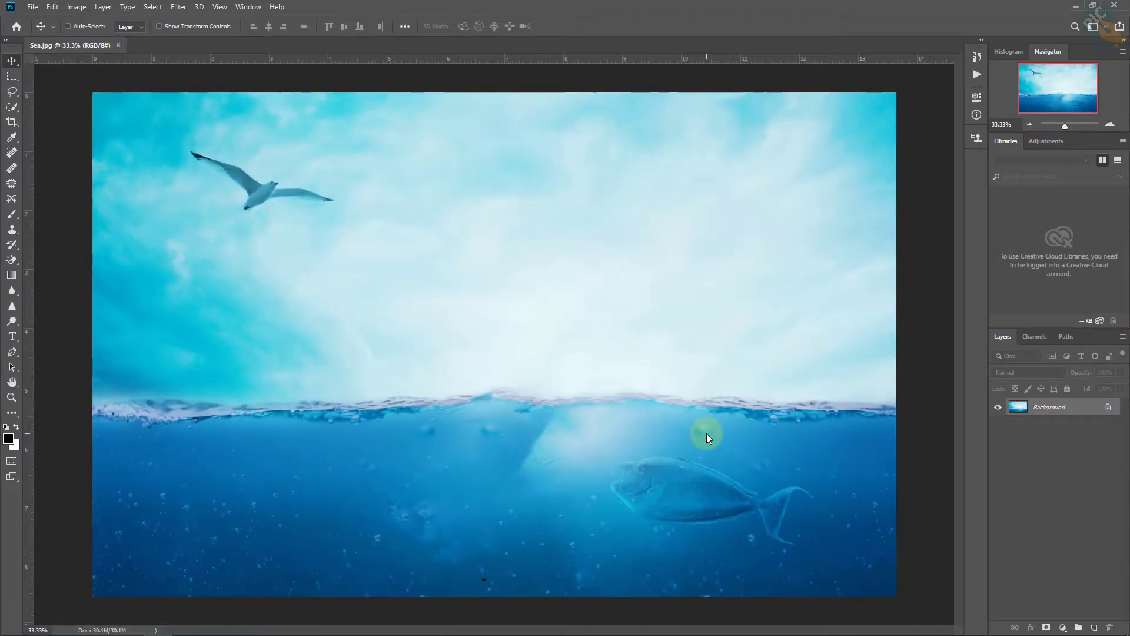
pyautogui.scroll(1, 516, 463)
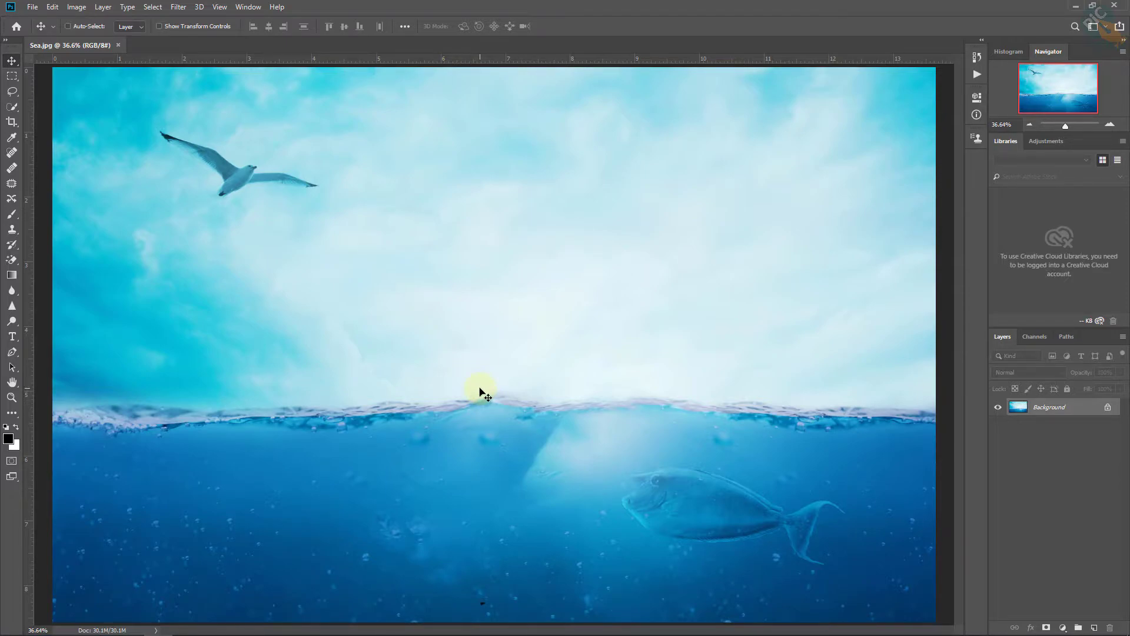
# Step: Place the Bottle image from the project folder into the Sea document as a new layer at its default size
pyautogui.click(189, 147)
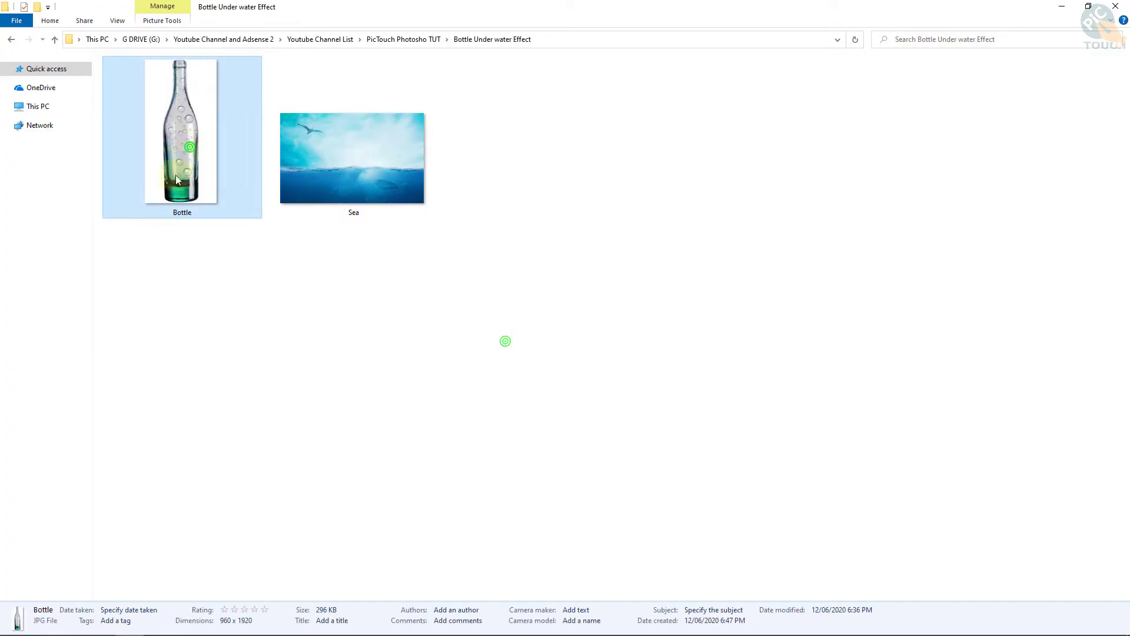
pyautogui.moveTo(186, 140); pyautogui.dragTo(279, 456)
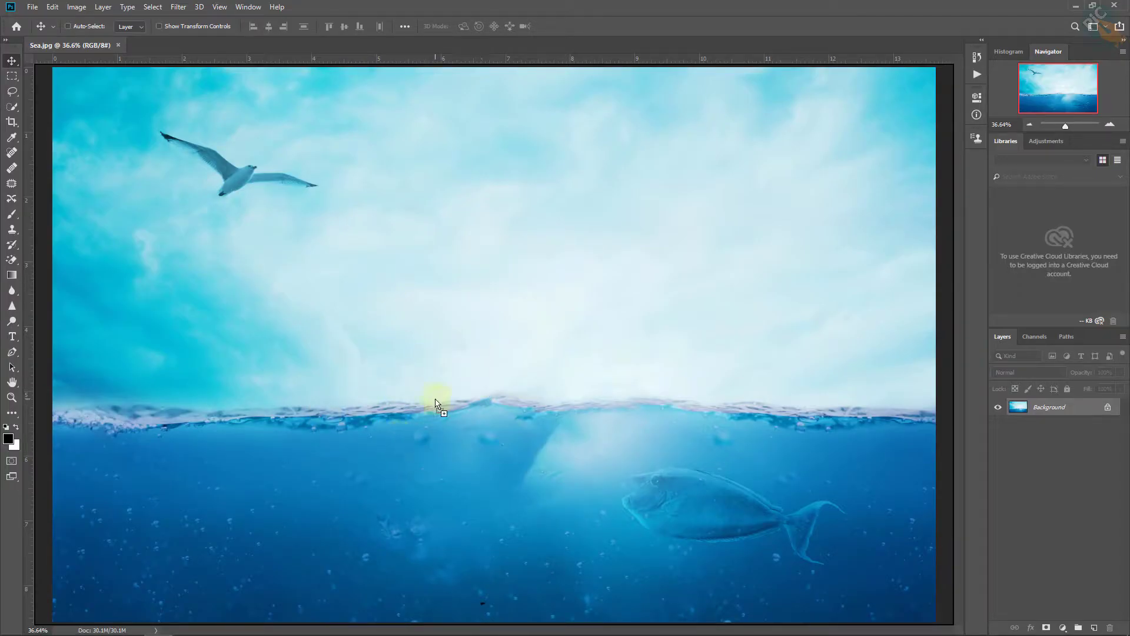
pyautogui.moveTo(435, 402); pyautogui.dragTo(430, 397)
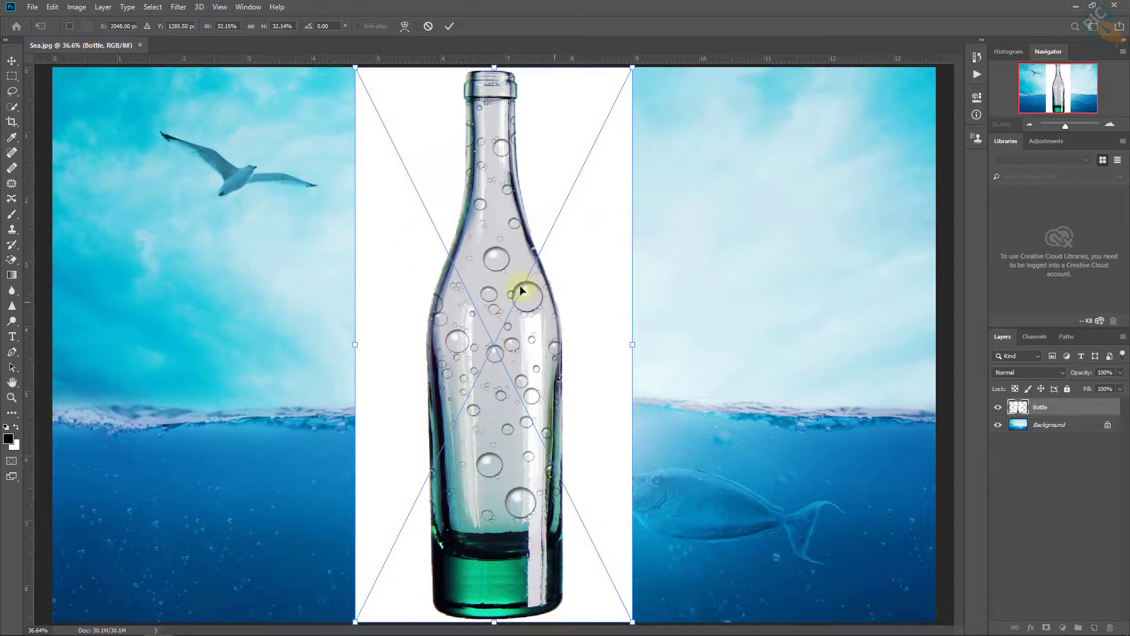
pyautogui.click(450, 25)
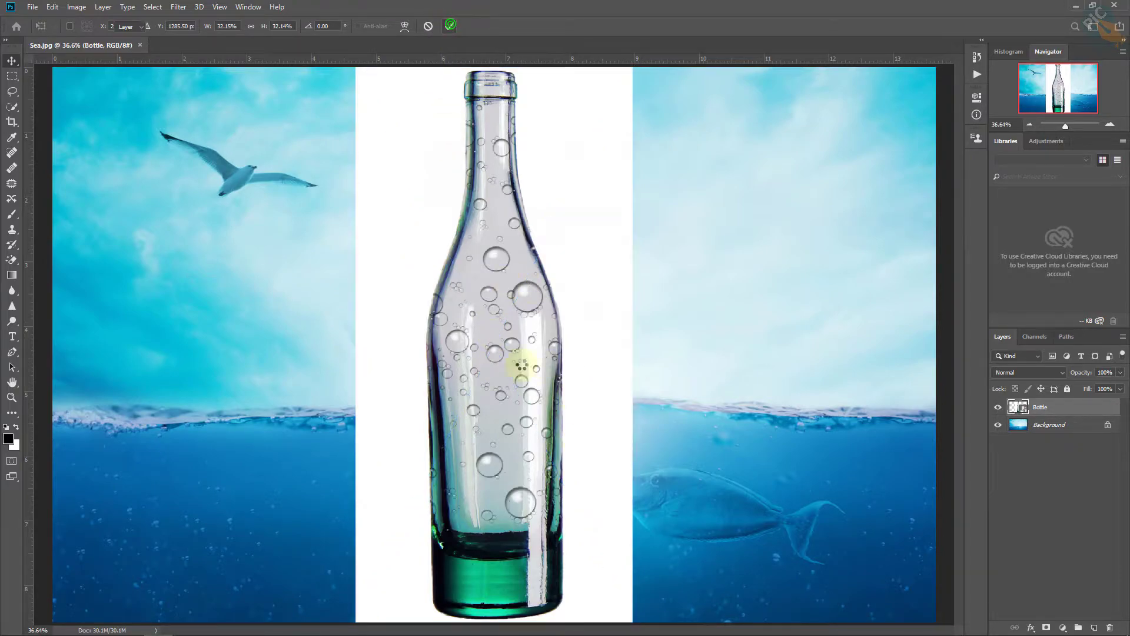
# Step: Rasterize the Bottle layer and remove the white area around the bottle with the Magic Eraser Tool
pyautogui.scroll(-1, 469, 318)
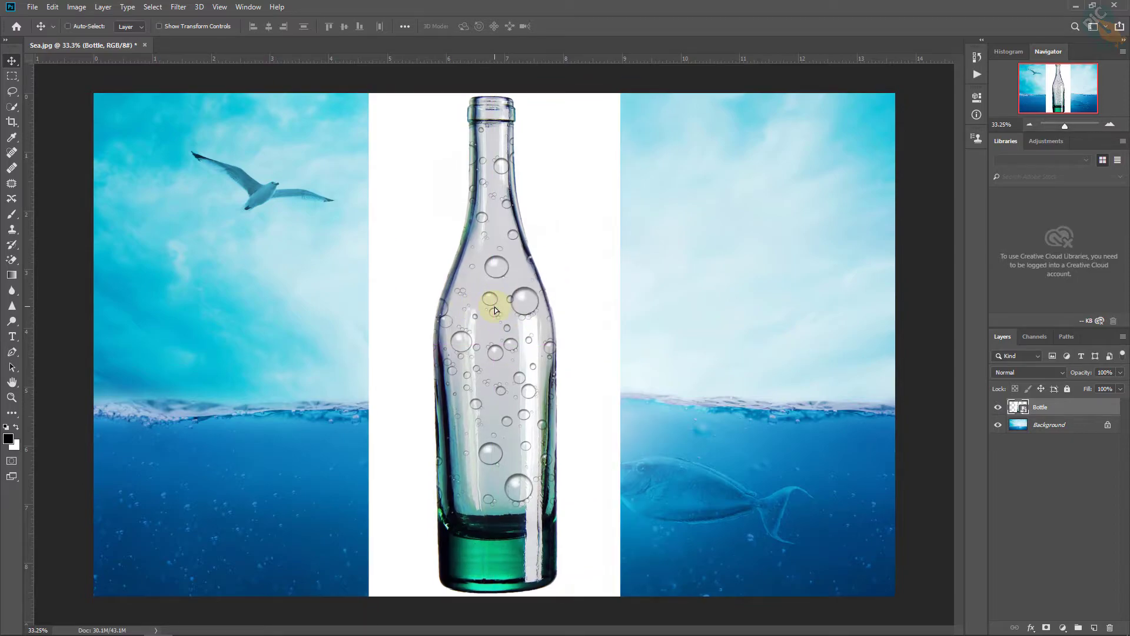
pyautogui.click(13, 260)
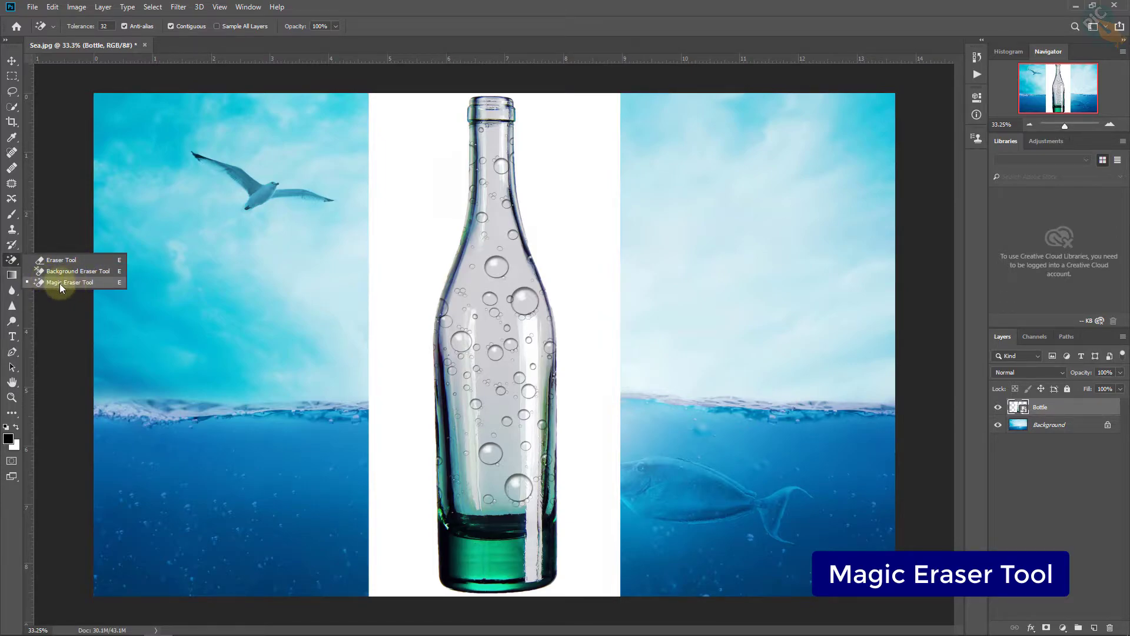
pyautogui.click(60, 284)
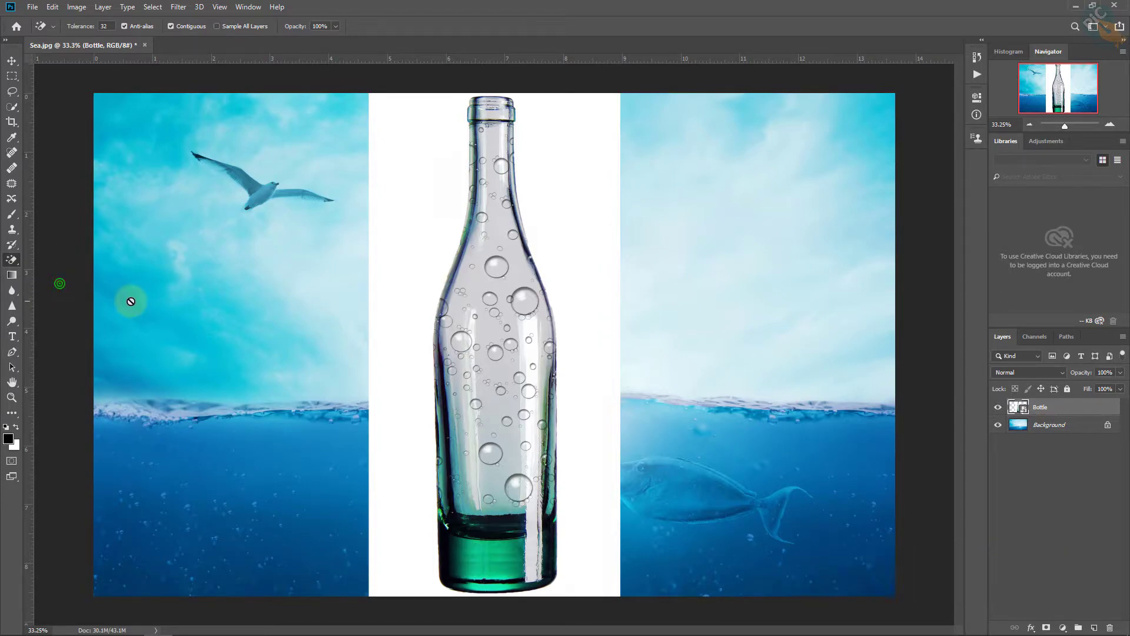
pyautogui.click(1086, 401)
pyautogui.rightClick(1070, 407)
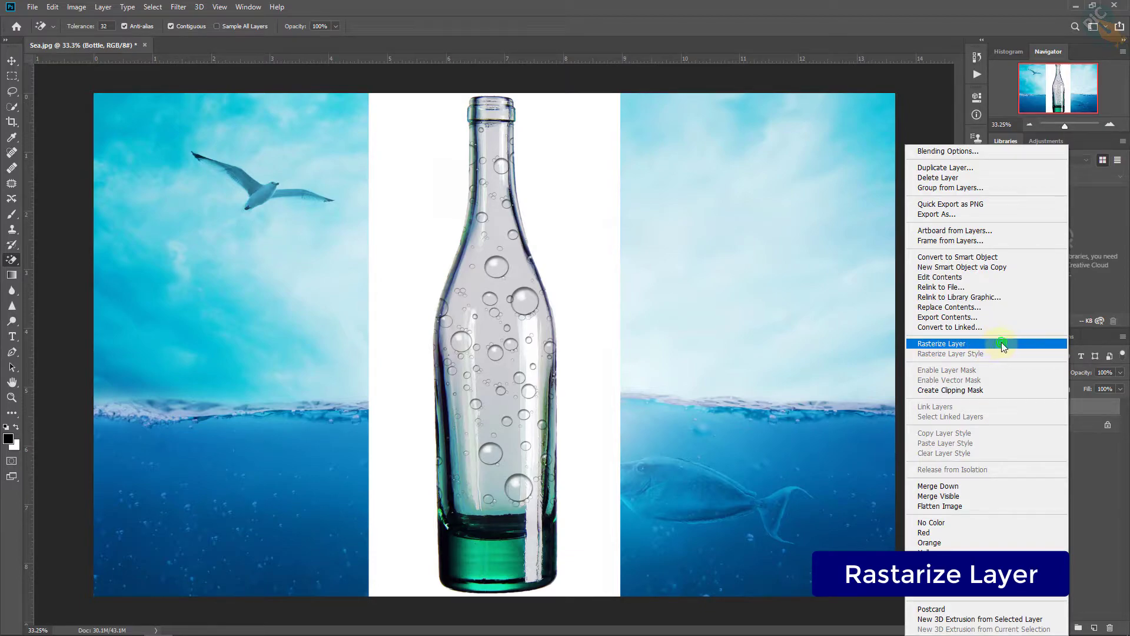
pyautogui.click(1002, 344)
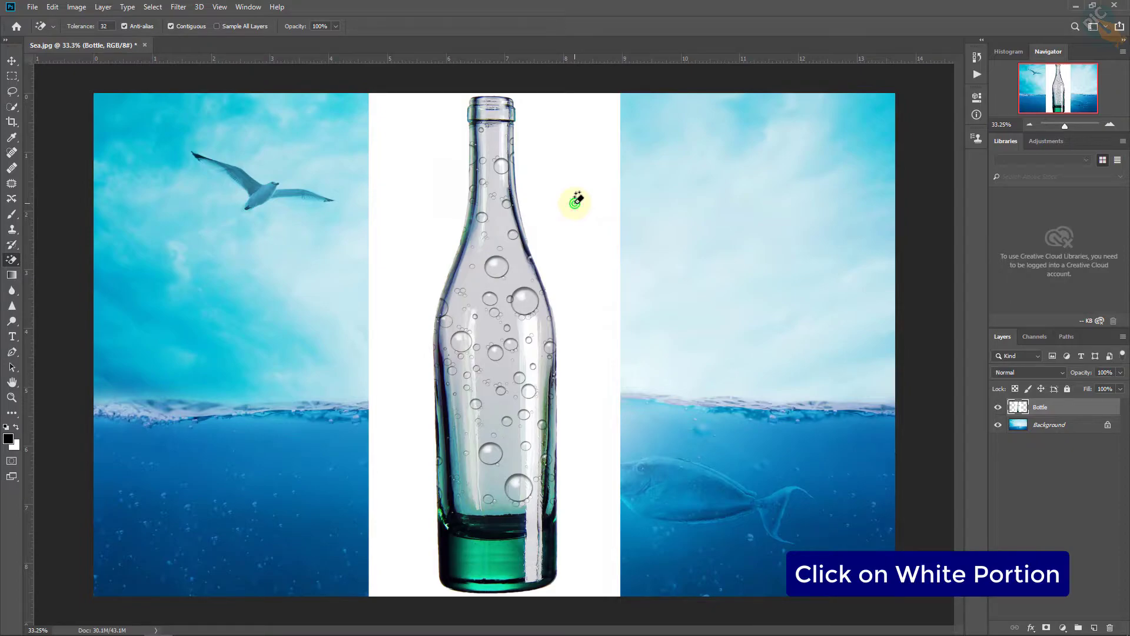
pyautogui.click(575, 203)
# Step: Free-transform the bottle, rotating it about 35.9° clockwise and shifting it toward the middle of the sea scene
pyautogui.click(11, 61)
pyautogui.moveTo(529, 384); pyautogui.dragTo(519, 383)
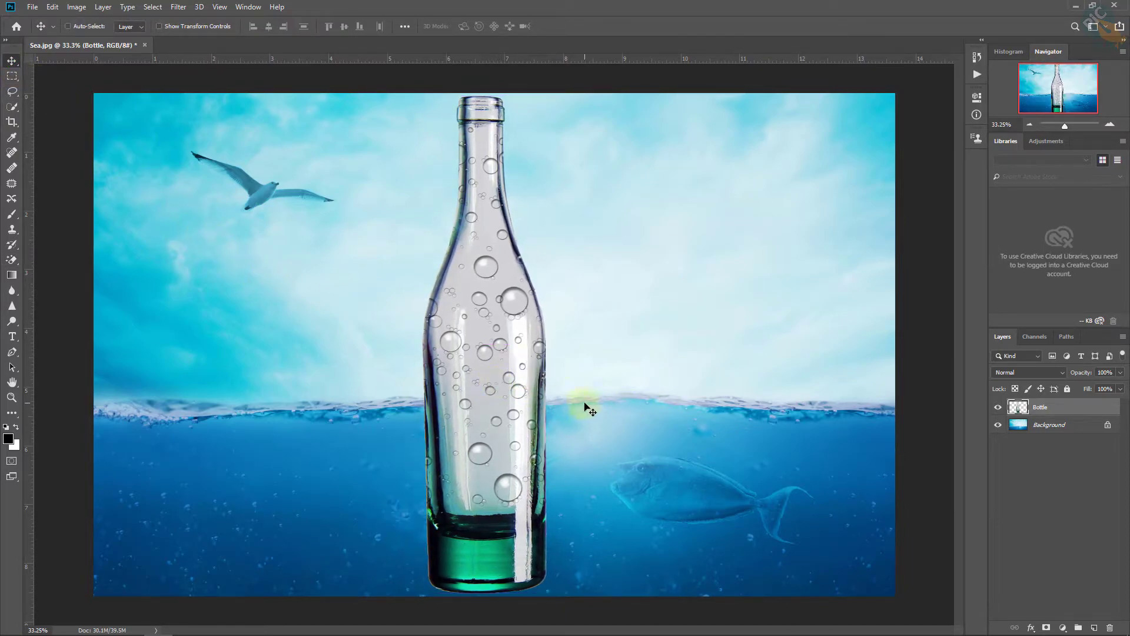
pyautogui.press('ctrl')
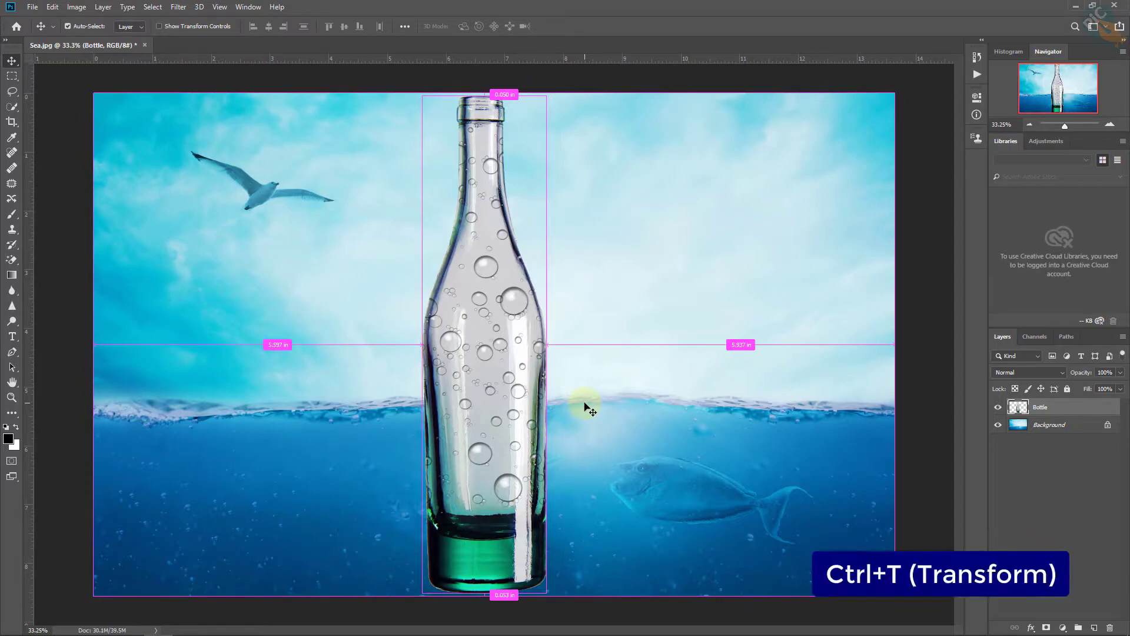
pyautogui.hotkey('ctrl', 't')
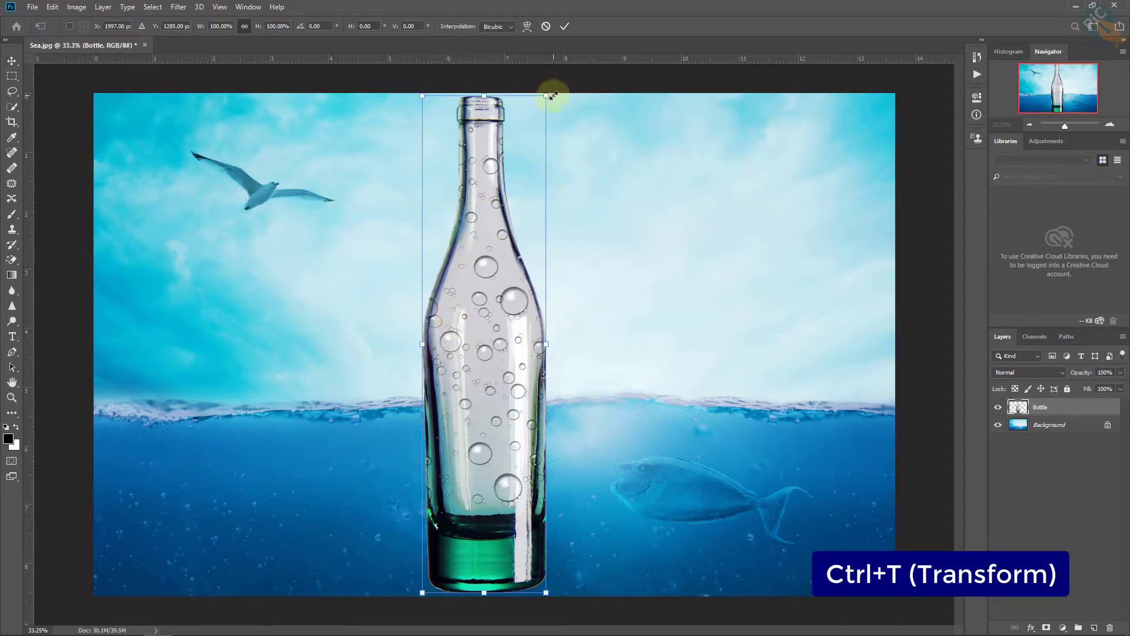
pyautogui.moveTo(560, 93); pyautogui.dragTo(677, 268)
pyautogui.moveTo(488, 286); pyautogui.dragTo(536, 312)
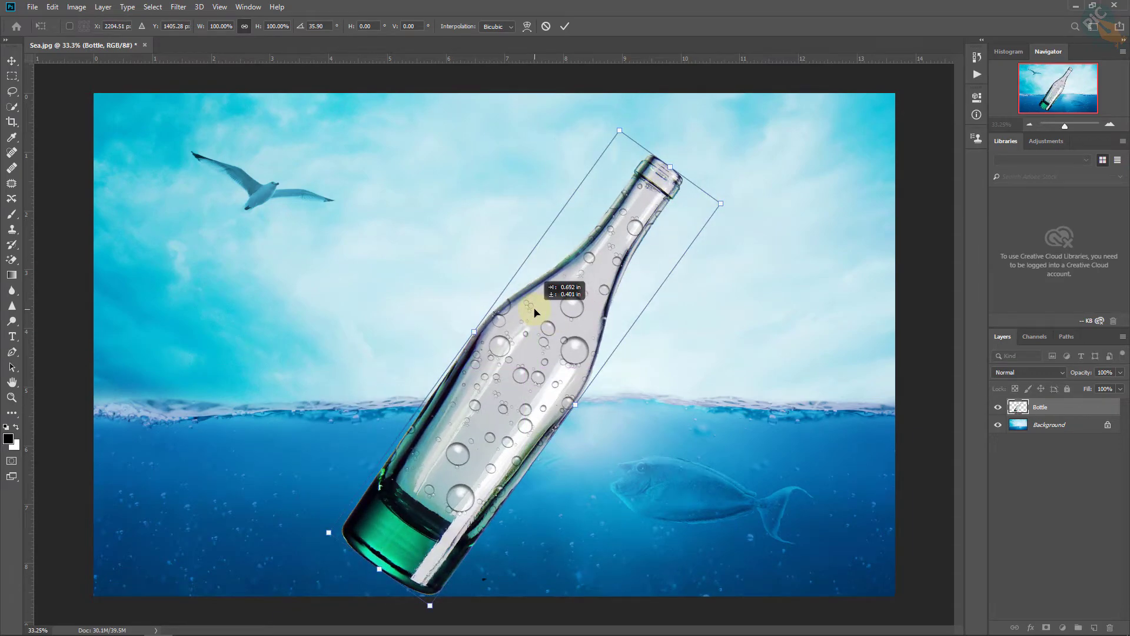
# Step: Scale the tilted bottle down, position it with its lower half below the waterline, and apply the transform
pyautogui.moveTo(447, 572); pyautogui.dragTo(625, 568)
pyautogui.moveTo(589, 460); pyautogui.dragTo(544, 459)
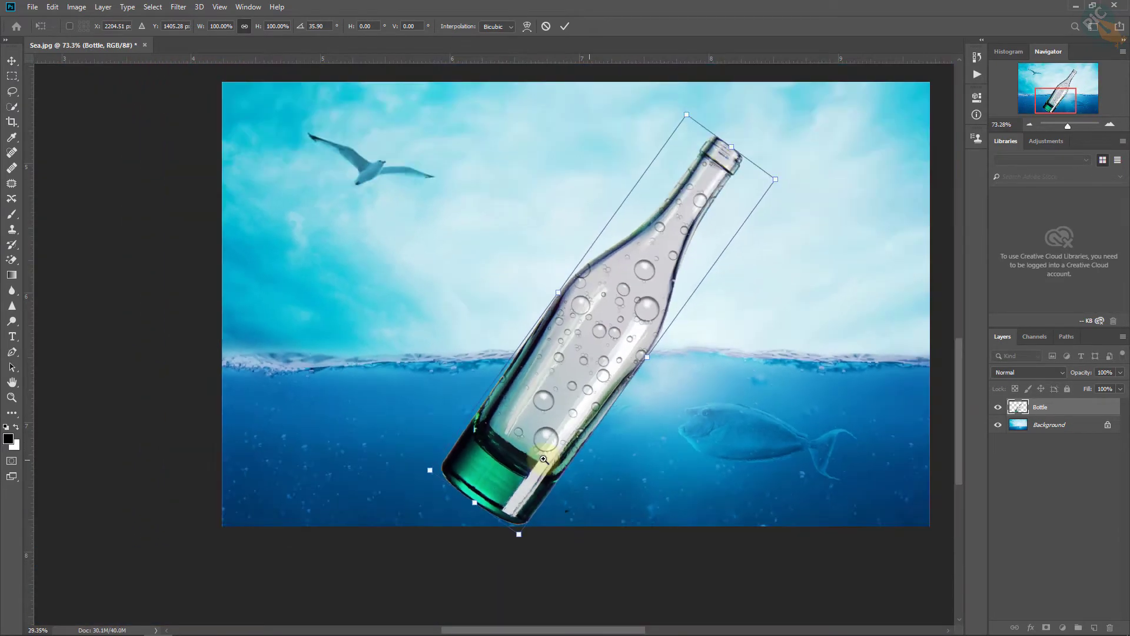
pyautogui.moveTo(694, 231); pyautogui.dragTo(626, 253)
pyautogui.moveTo(475, 422); pyautogui.dragTo(589, 366)
pyautogui.click(565, 26)
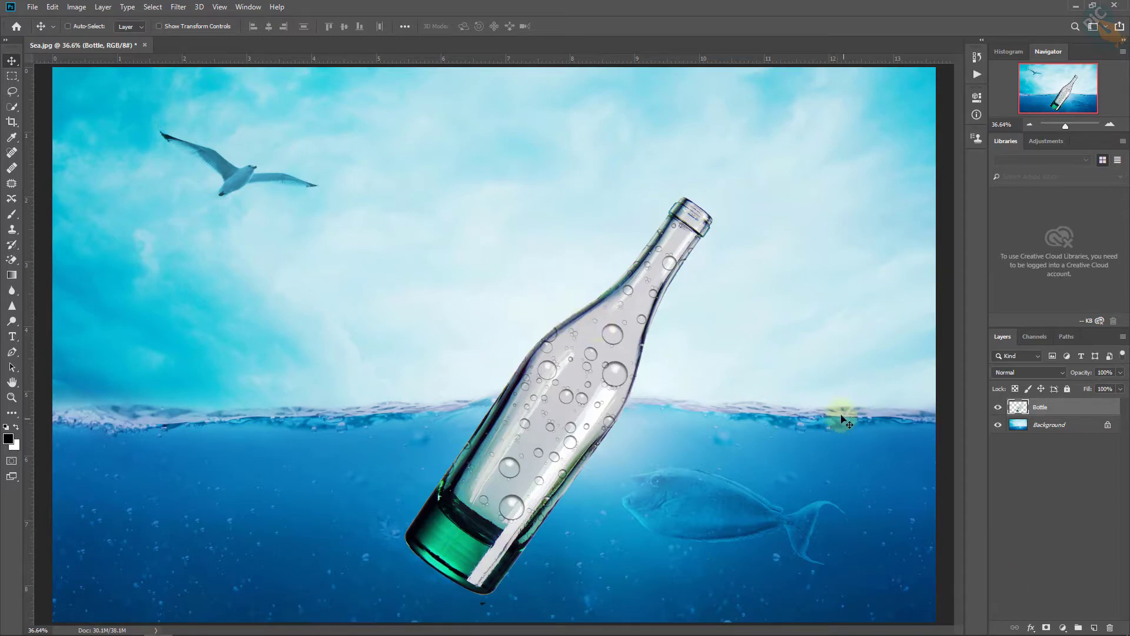
# Step: Set the Bottle layer's blending mode to Luminosity
pyautogui.click(1085, 407)
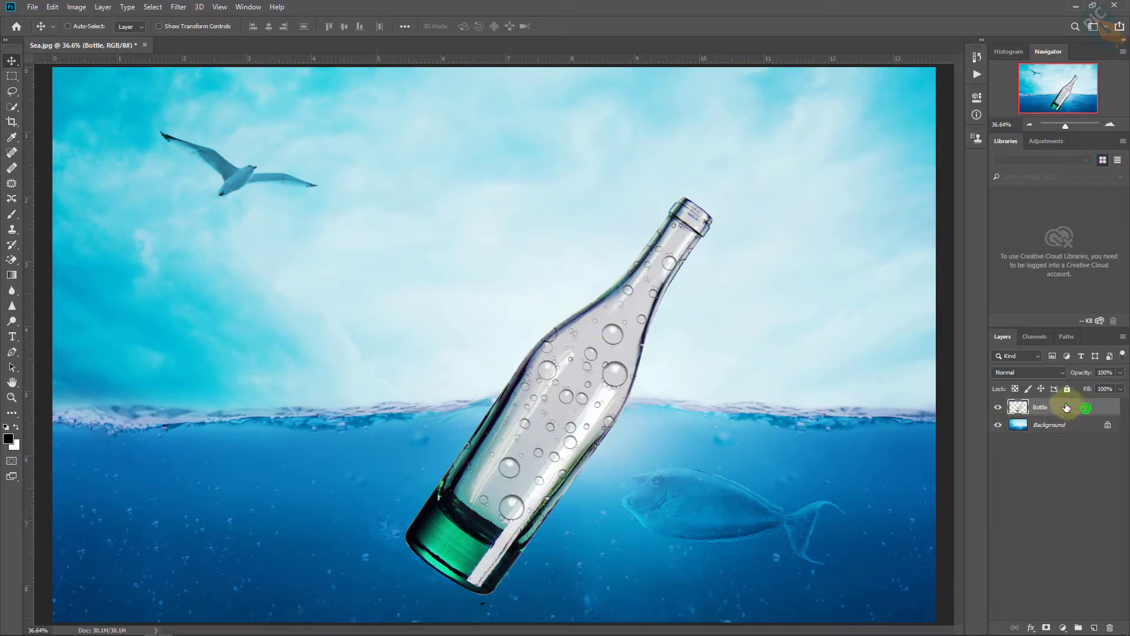
pyautogui.click(1046, 369)
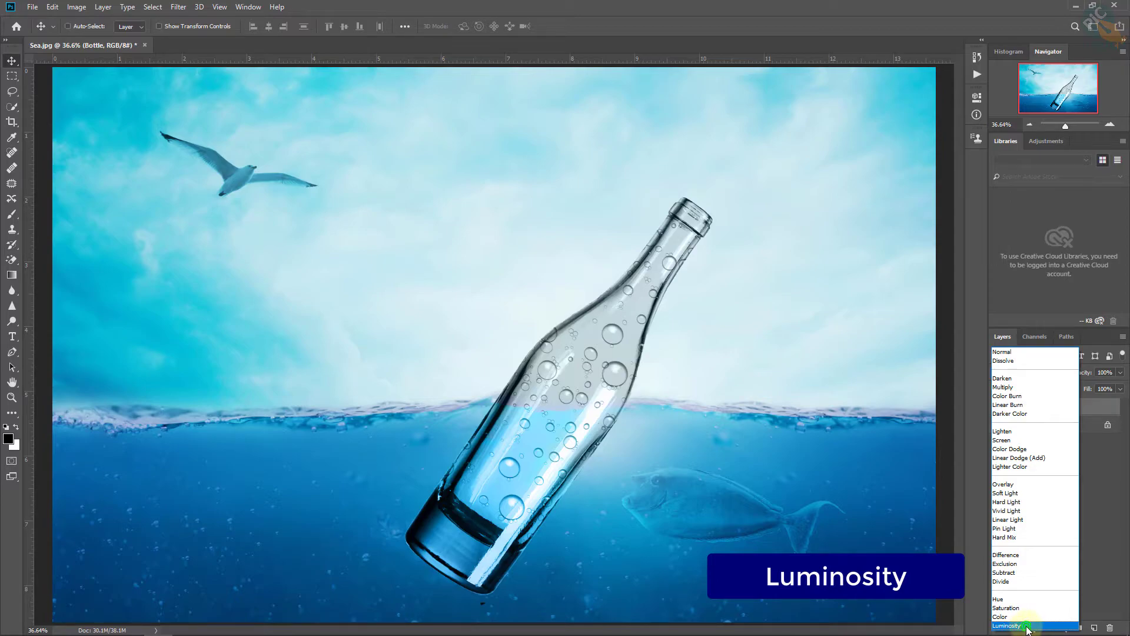
pyautogui.click(1027, 627)
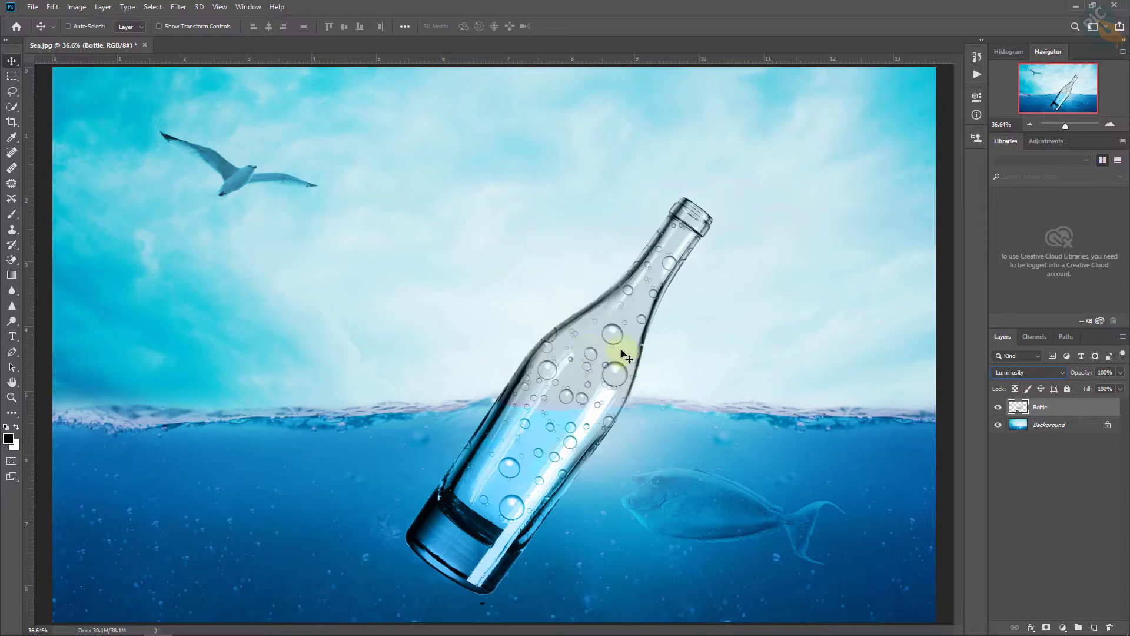
# Step: Duplicate the Background layer as Background copy and move the copy above the Bottle layer
pyautogui.click(1045, 426)
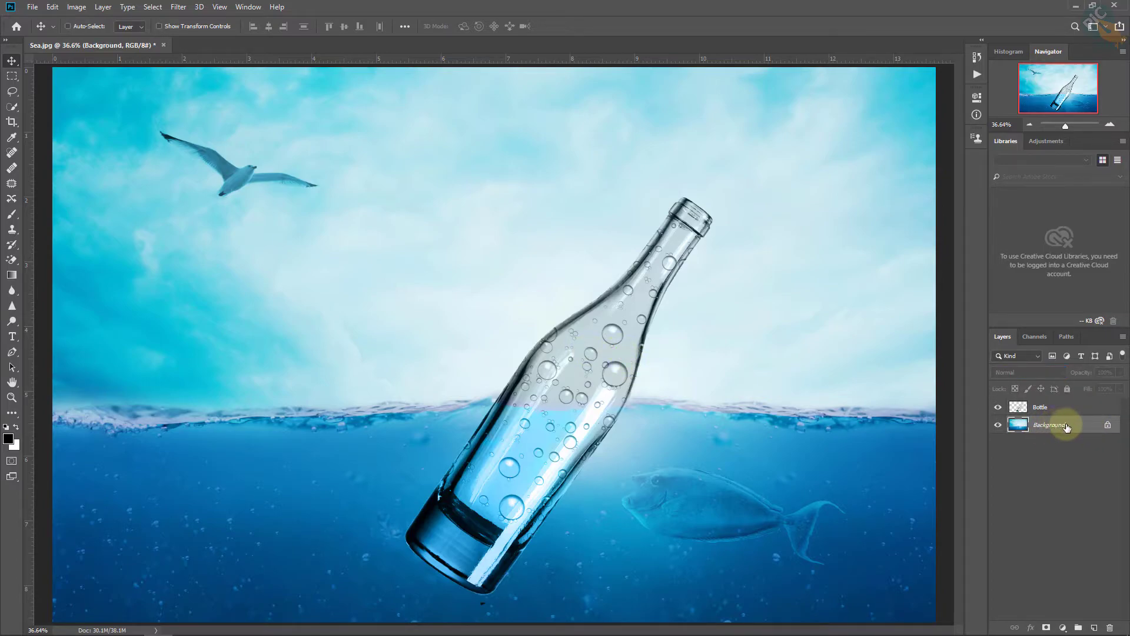
pyautogui.click(103, 7)
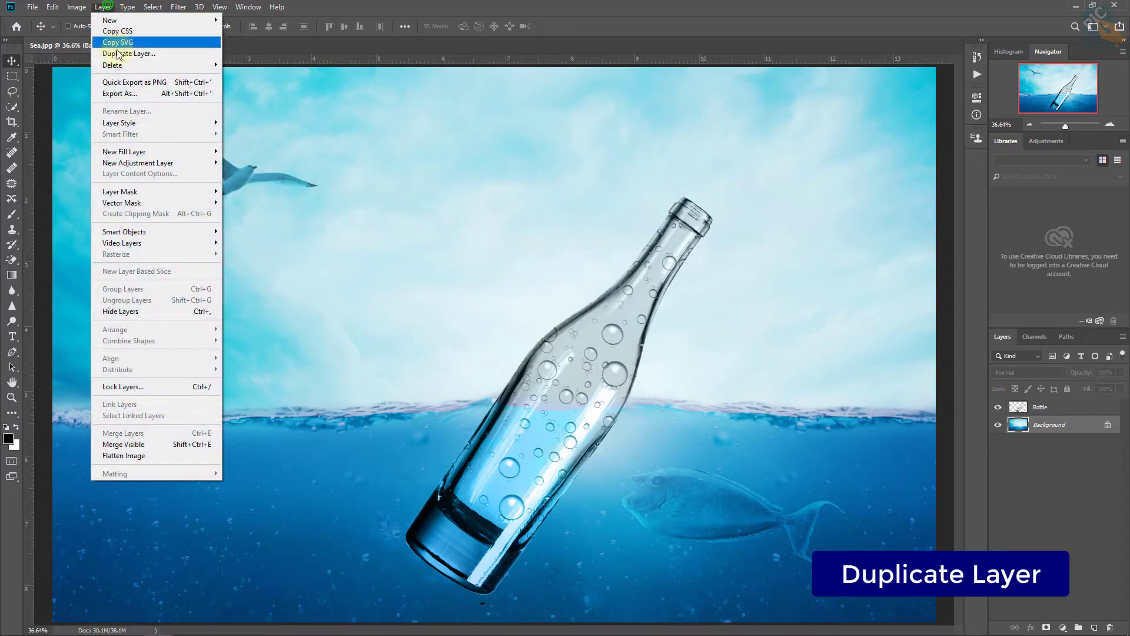
pyautogui.click(179, 54)
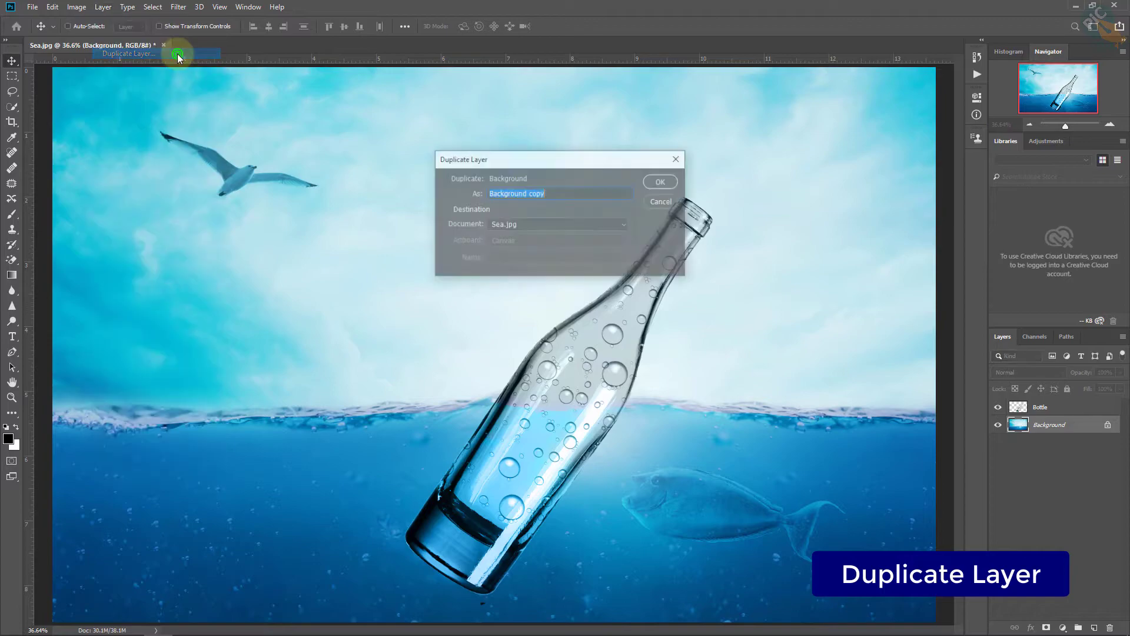
pyautogui.click(666, 181)
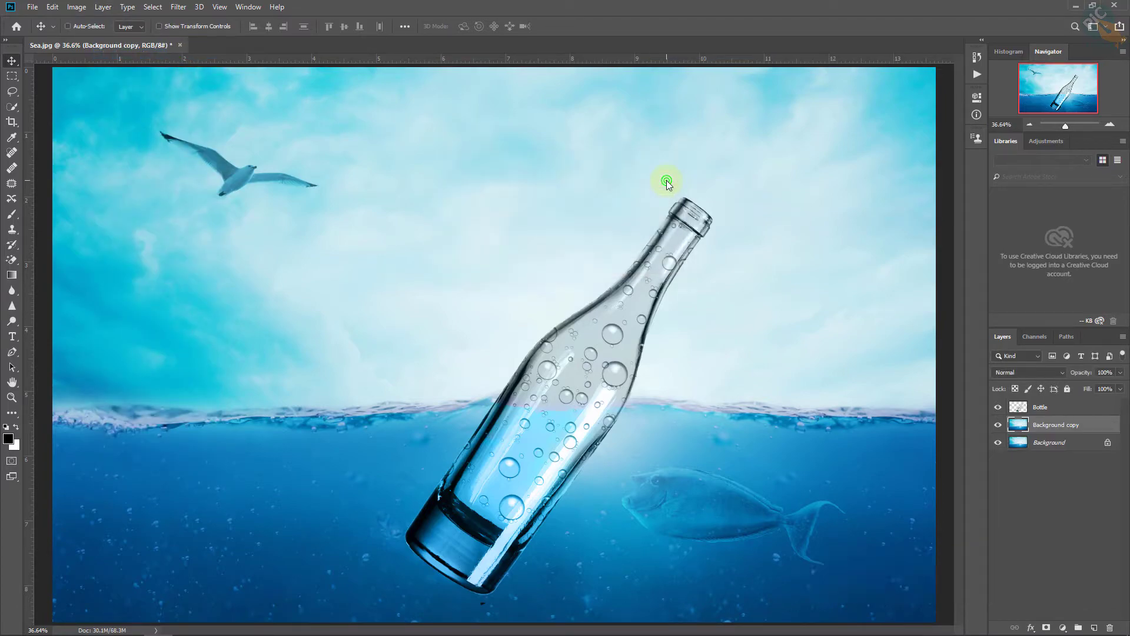
pyautogui.click(1095, 425)
pyautogui.moveTo(1109, 430); pyautogui.dragTo(1093, 405)
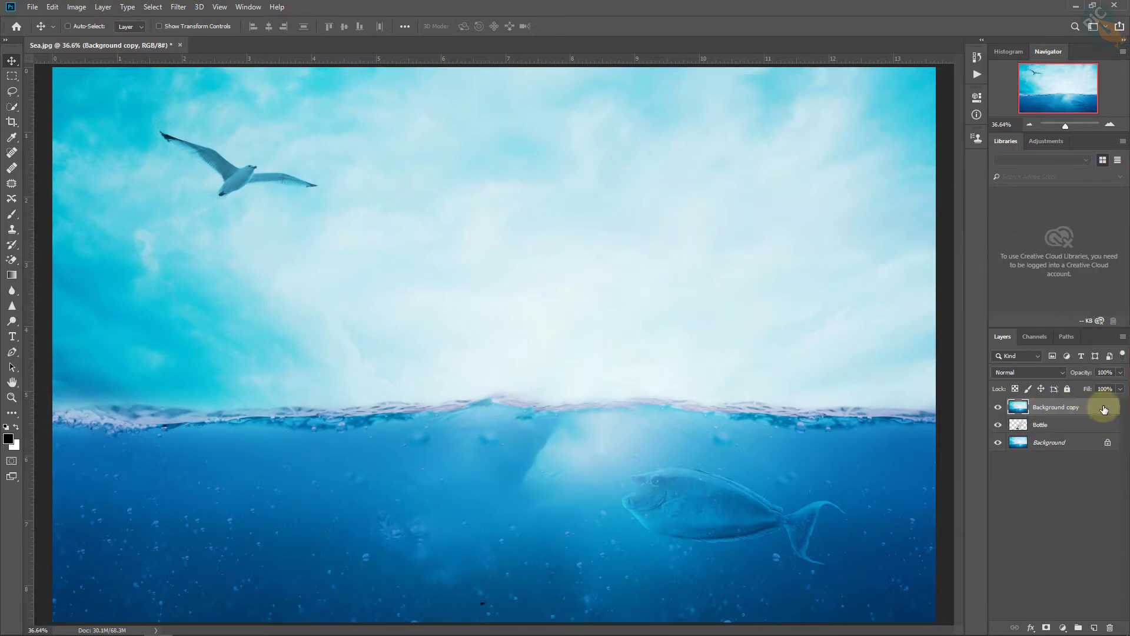
# Step: Lower the Background copy layer's opacity to 50% and toggle its visibility to compare the effect
pyautogui.moveTo(1088, 372); pyautogui.dragTo(1070, 377)
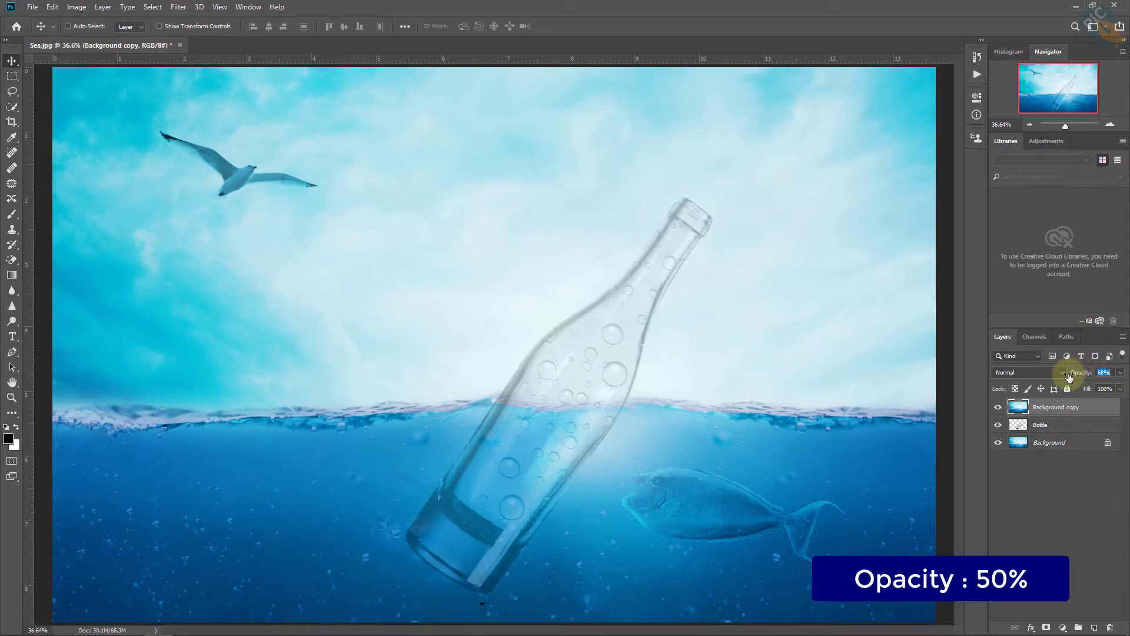
pyautogui.moveTo(1070, 377); pyautogui.dragTo(1053, 374)
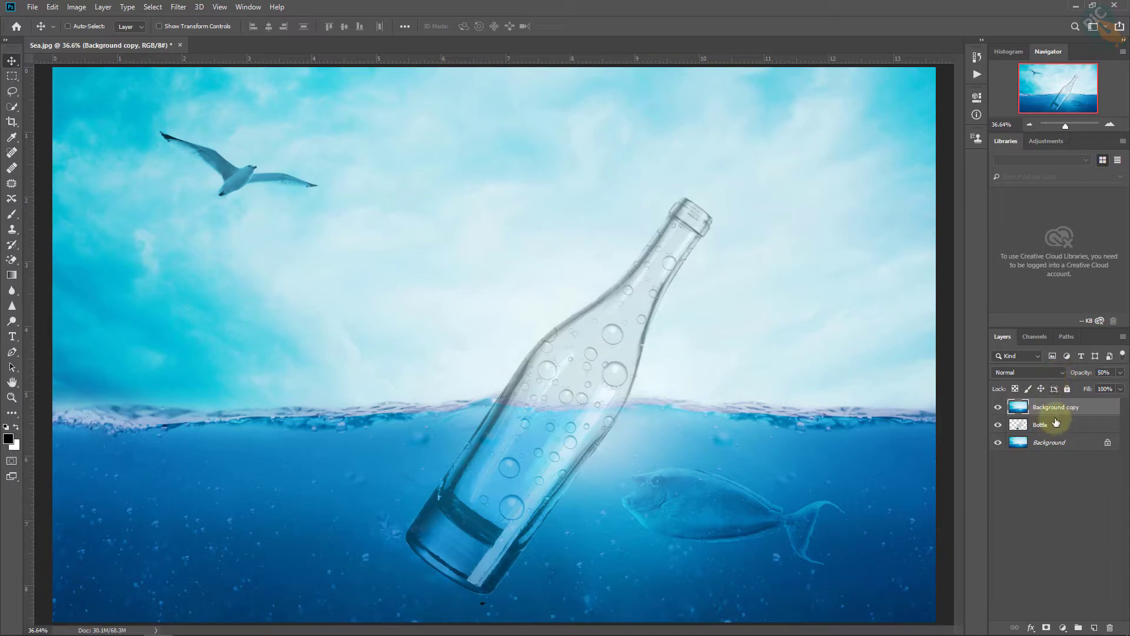
pyautogui.click(999, 408)
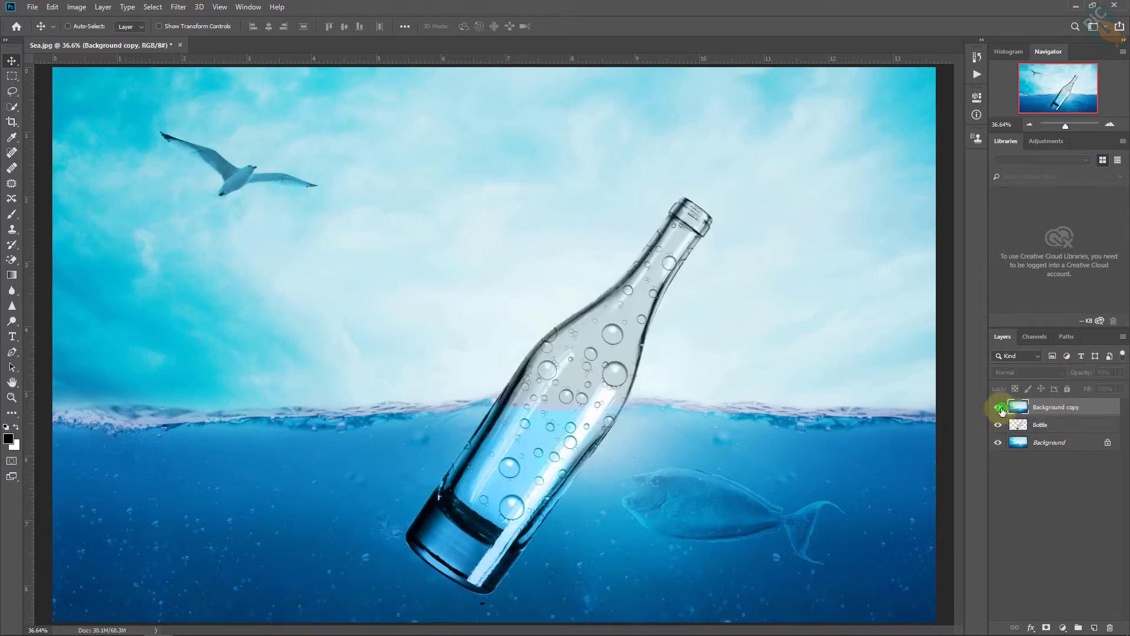
pyautogui.click(1001, 408)
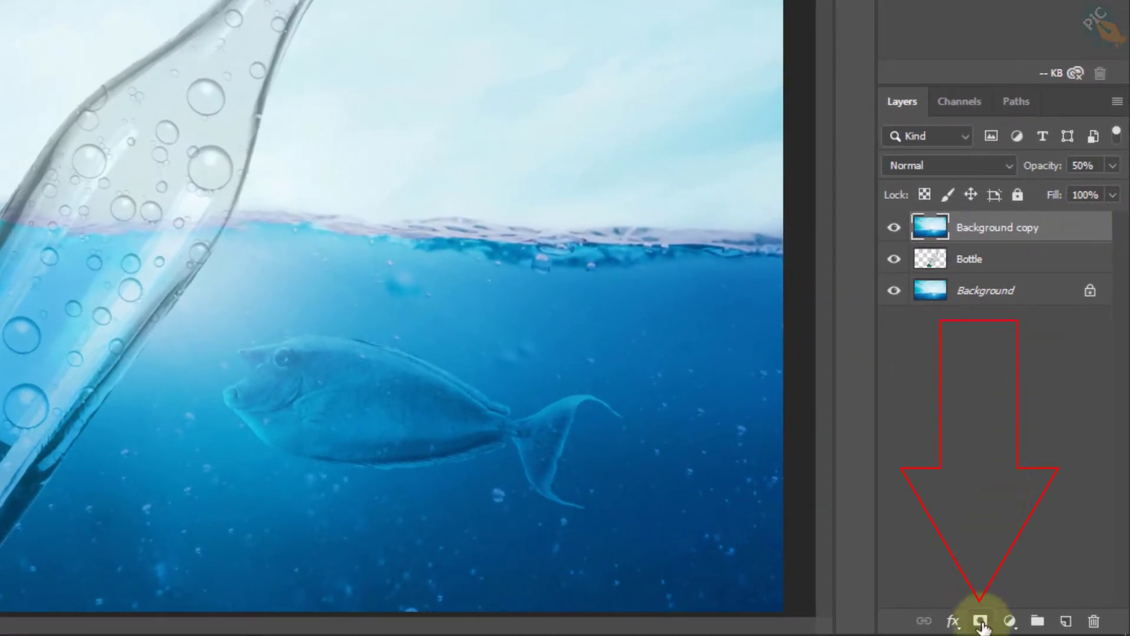
# Step: Add a layer mask to Background copy and paint black over the bottle's neck and shoulders above the water, enlarging the brush to 263
pyautogui.click(980, 622)
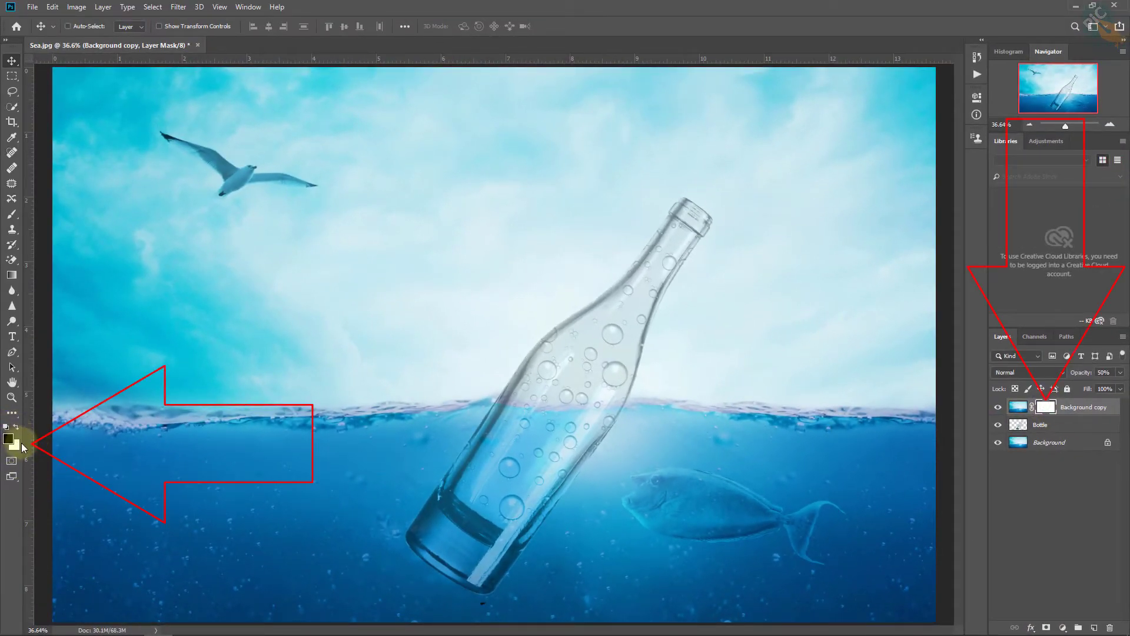
pyautogui.moveTo(18, 217); pyautogui.dragTo(69, 215)
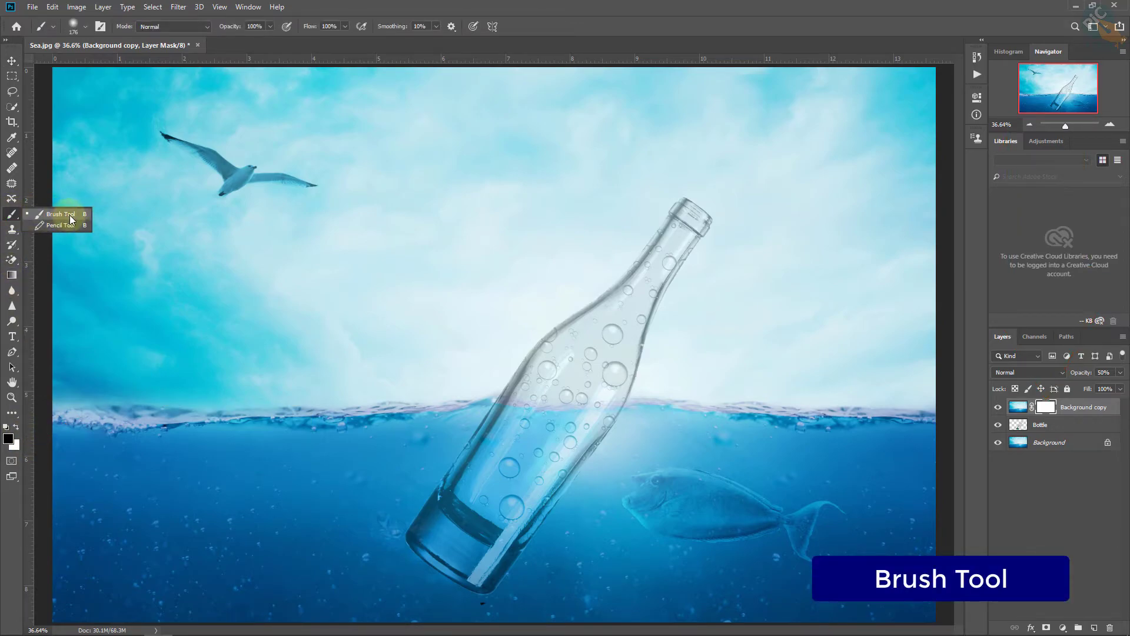
pyautogui.moveTo(649, 281); pyautogui.dragTo(603, 338)
pyautogui.scroll(7, 631, 337)
pyautogui.moveTo(489, 382)
pyautogui.mouseDown()
pyautogui.moveTo(527, 359)
pyautogui.moveTo(578, 431)
pyautogui.mouseUp()
pyautogui.moveTo(678, 214)
pyautogui.mouseDown()
pyautogui.moveTo(713, 157)
pyautogui.moveTo(677, 180)
pyautogui.moveTo(693, 182)
pyautogui.moveTo(675, 143)
pyautogui.moveTo(642, 234)
pyautogui.mouseUp()
pyautogui.moveTo(608, 316)
pyautogui.mouseDown()
pyautogui.moveTo(621, 310)
pyautogui.moveTo(620, 341)
pyautogui.mouseUp()
pyautogui.moveTo(624, 226); pyautogui.dragTo(593, 255)
pyautogui.press(']')
pyautogui.press(']')
pyautogui.moveTo(493, 322)
pyautogui.mouseDown()
pyautogui.moveTo(545, 273)
pyautogui.moveTo(384, 450)
pyautogui.mouseUp()
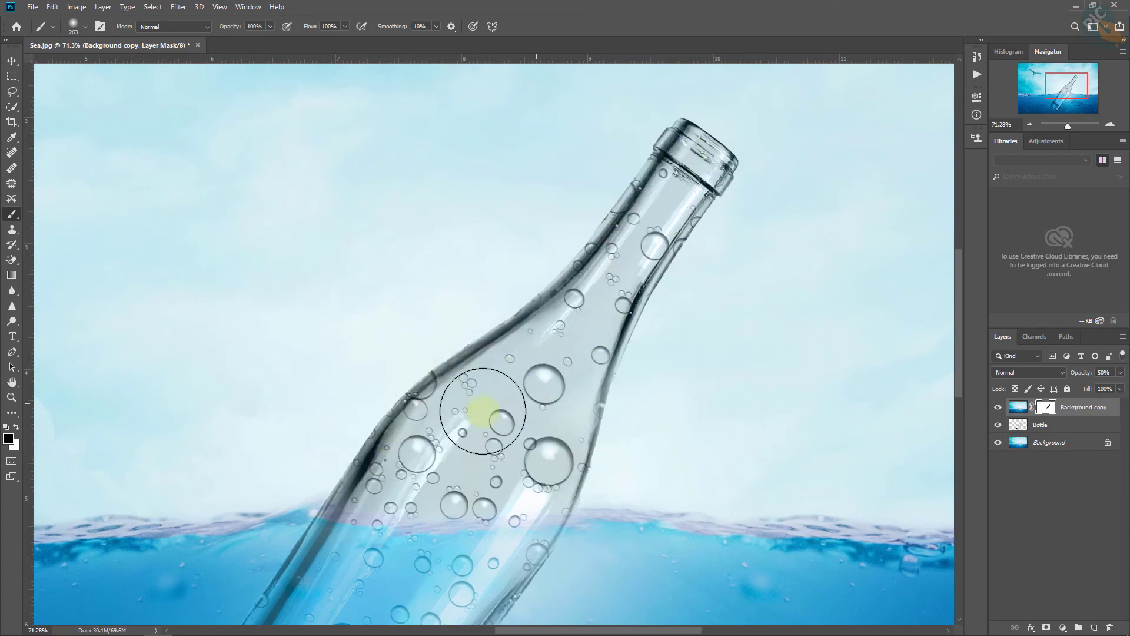
# Step: Touch up the mask with black strokes along the remaining bottle edges above the waterline
pyautogui.scroll(8, 444, 479)
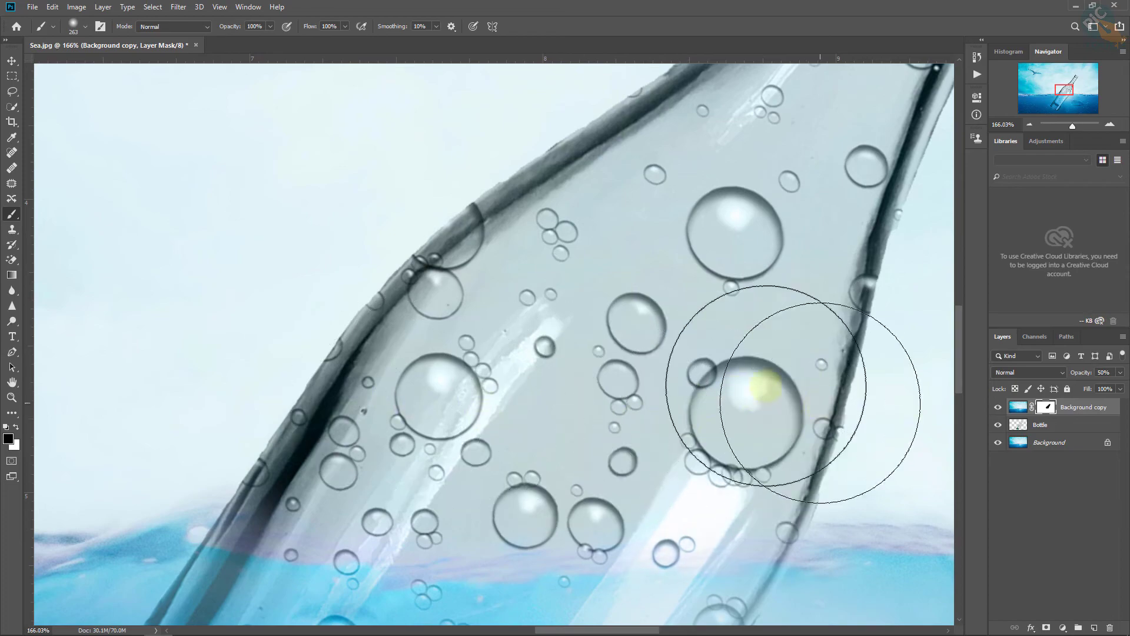
pyautogui.scroll(-12, 653, 321)
pyautogui.moveTo(760, 209); pyautogui.dragTo(707, 291)
pyautogui.moveTo(769, 196)
pyautogui.mouseDown()
pyautogui.moveTo(792, 211)
pyautogui.moveTo(776, 204)
pyautogui.moveTo(790, 204)
pyautogui.moveTo(774, 225)
pyautogui.mouseUp()
pyautogui.moveTo(687, 294); pyautogui.dragTo(677, 304)
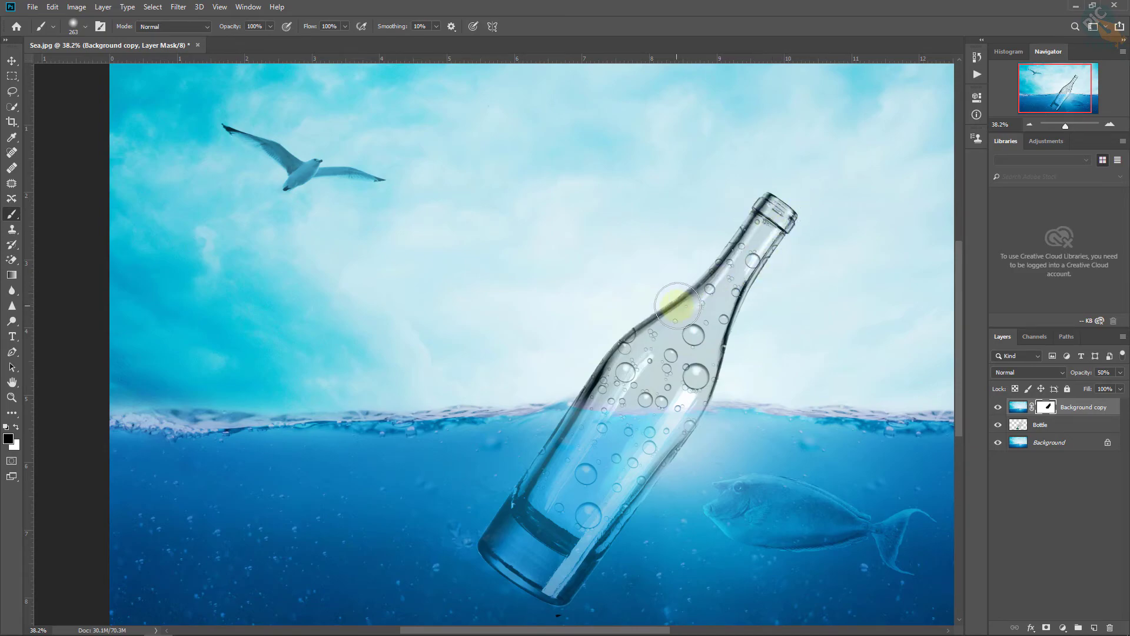
# Step: Stamp all visible layers into a new merged layer above Background copy
pyautogui.click(11, 61)
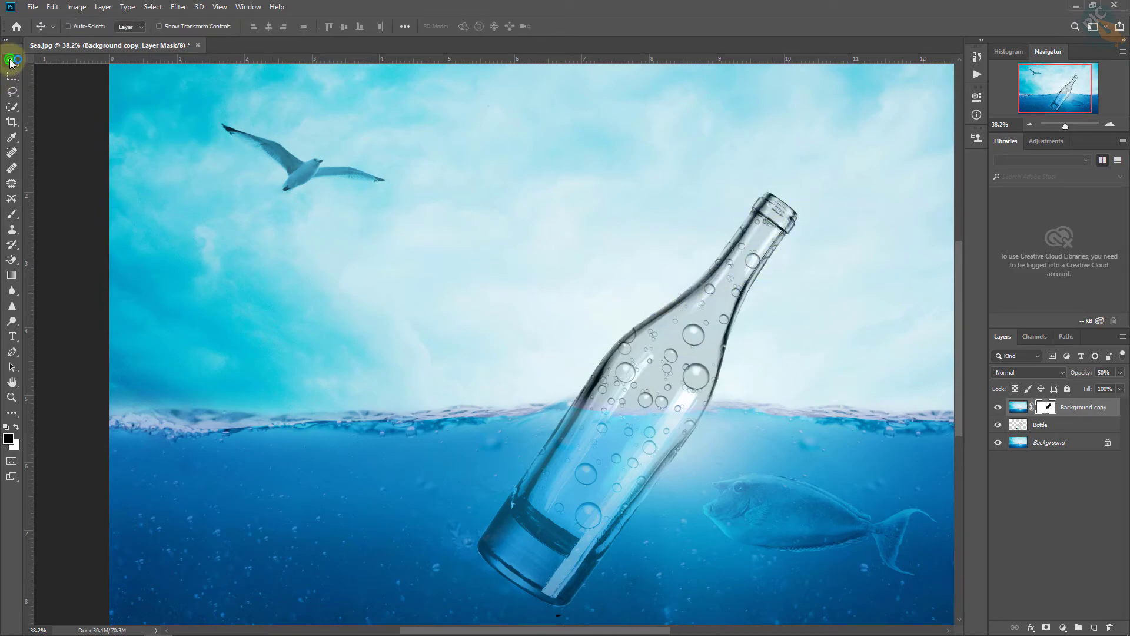
pyautogui.hotkey('ctrl', '0')
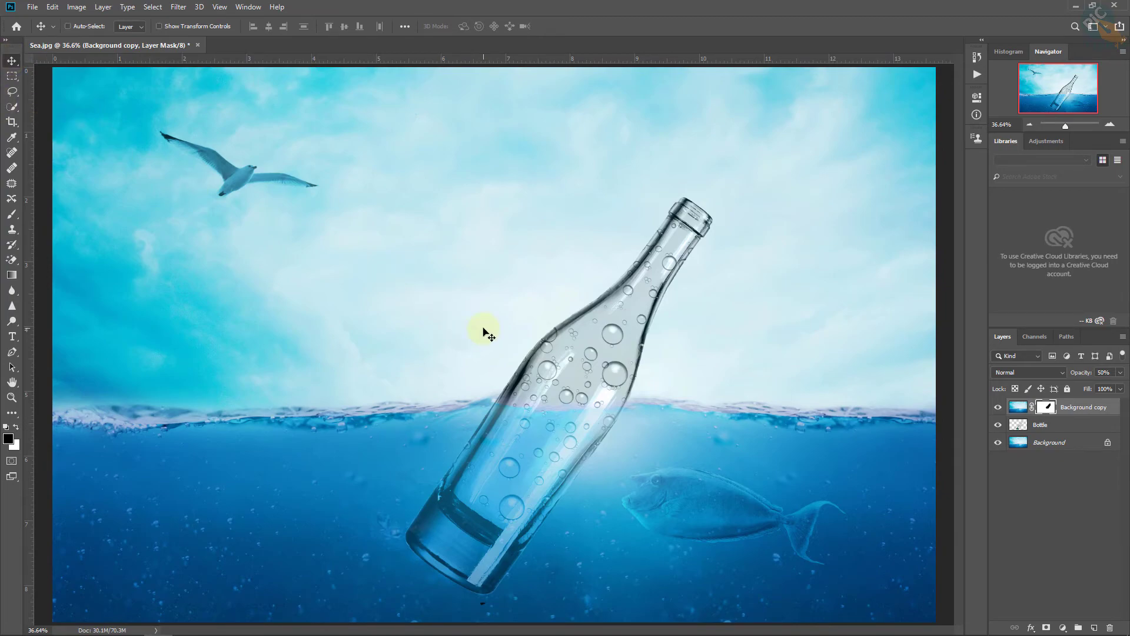
pyautogui.click(1018, 407)
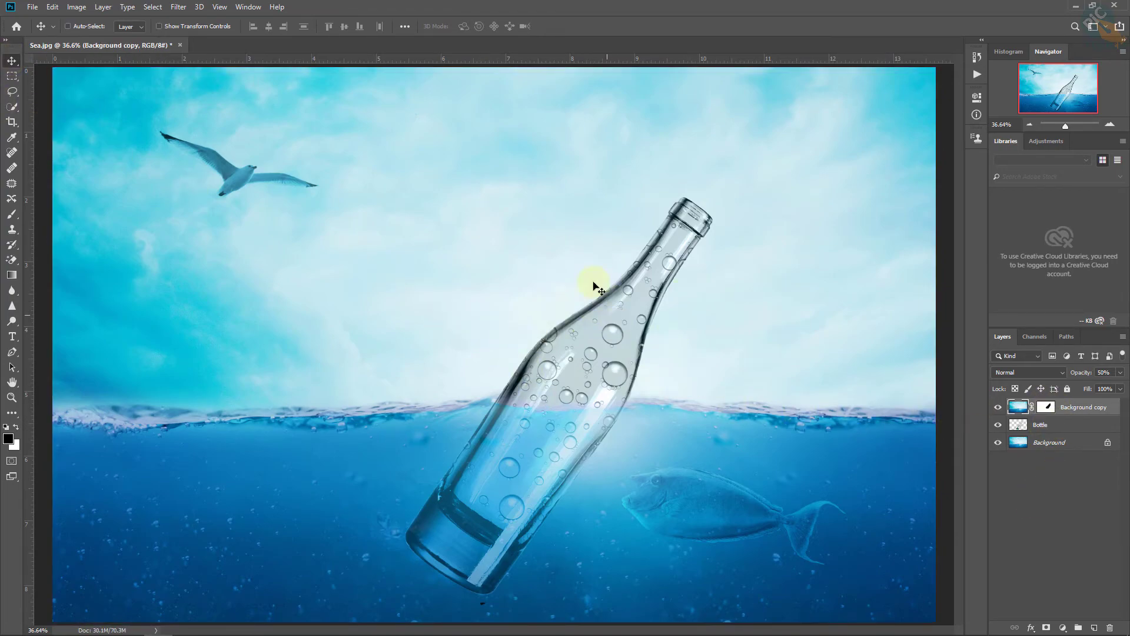
pyautogui.hotkey('ctrl', 'shift', 'alt', 'e')
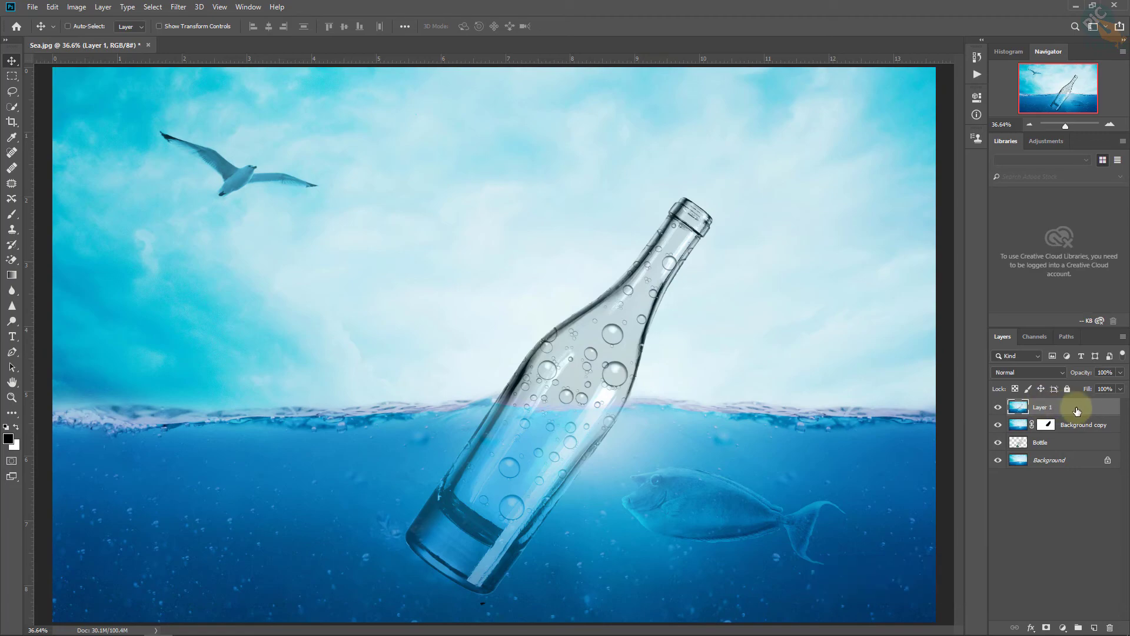
# Step: Hide the Background copy and Bottle layers, and toggle the merged layer's visibility to compare before and after, leaving it shown
pyautogui.click(998, 424)
pyautogui.click(997, 442)
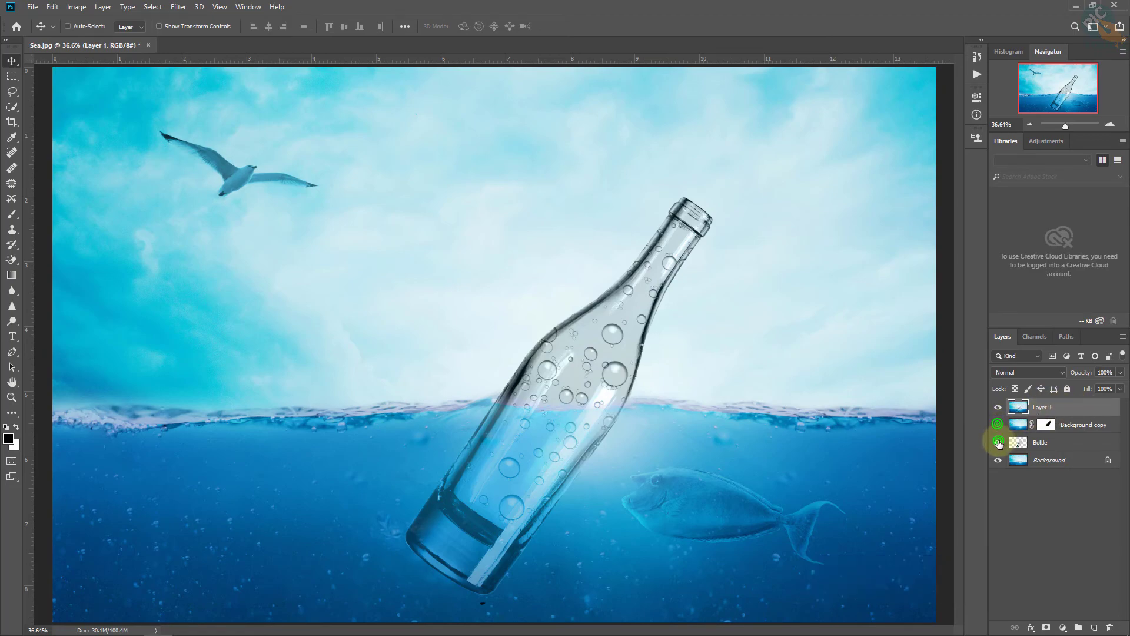
pyautogui.click(999, 407)
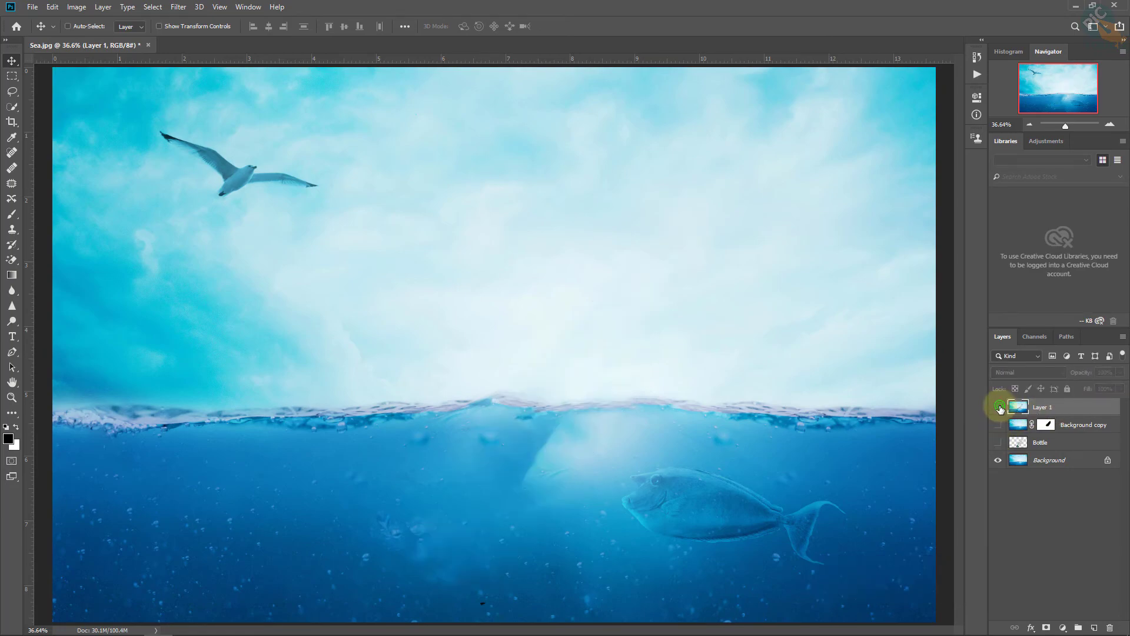
pyautogui.click(999, 407)
pyautogui.click(999, 407)
pyautogui.click(999, 407)
pyautogui.click(999, 407)
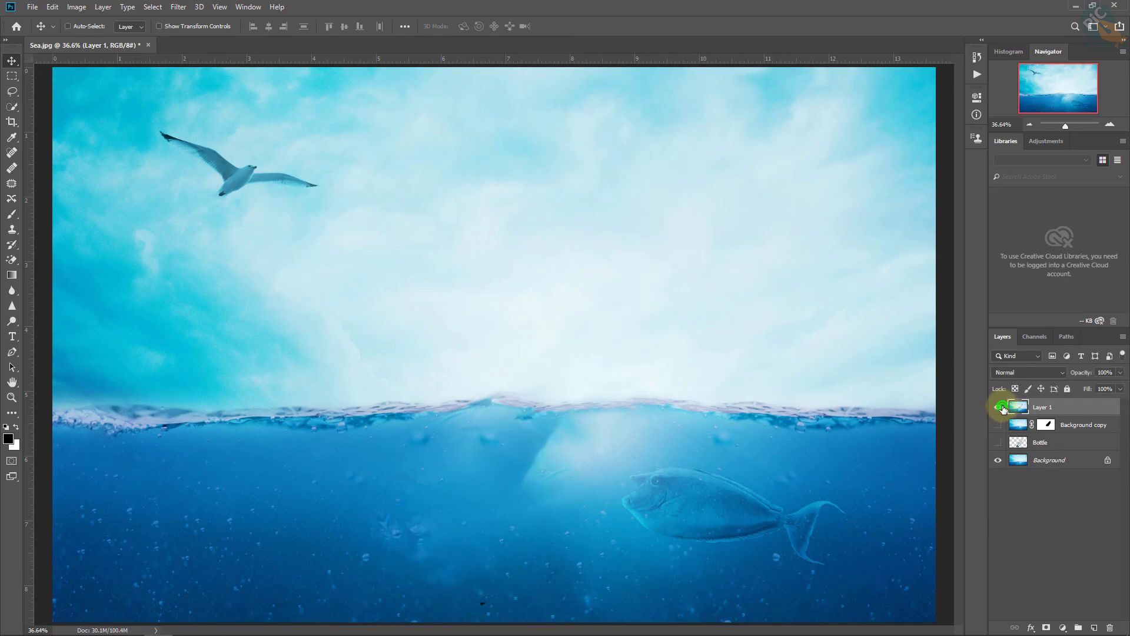
pyautogui.click(999, 407)
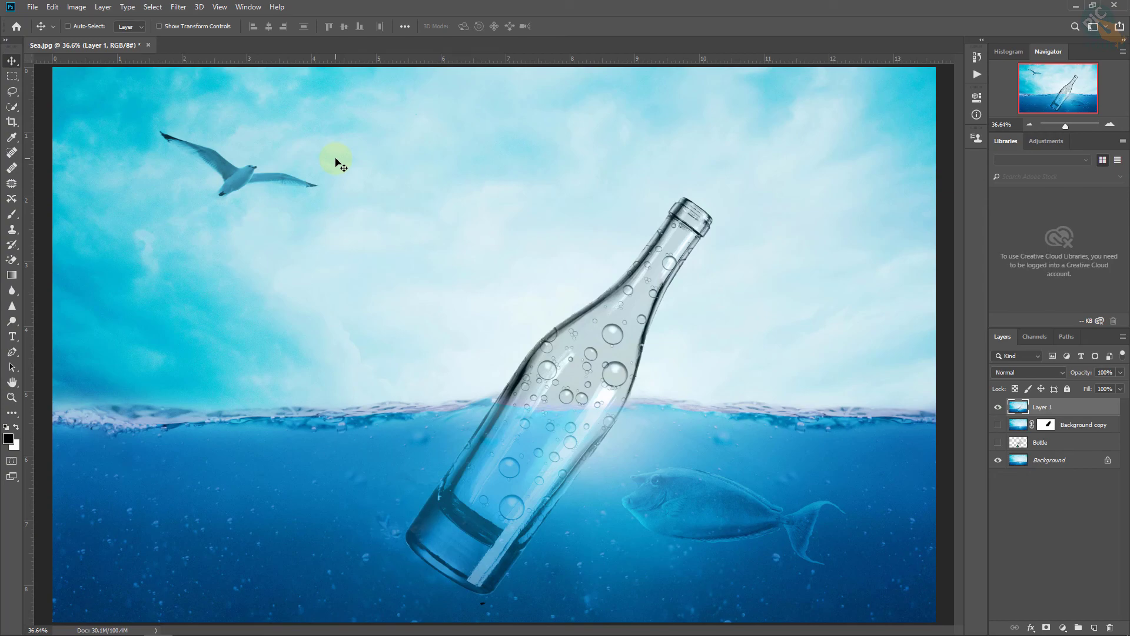